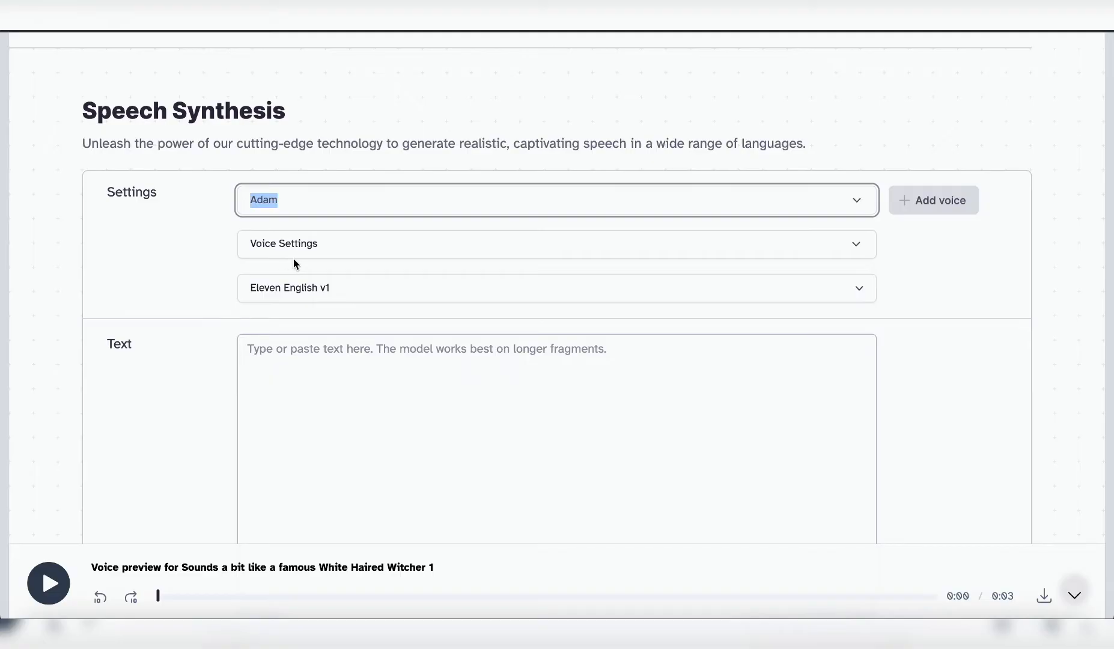
Look over the voice settings and switch the speech model to Eleven Multilingual v1.
{"action": "left_click", "coordinate": [352, 247]}
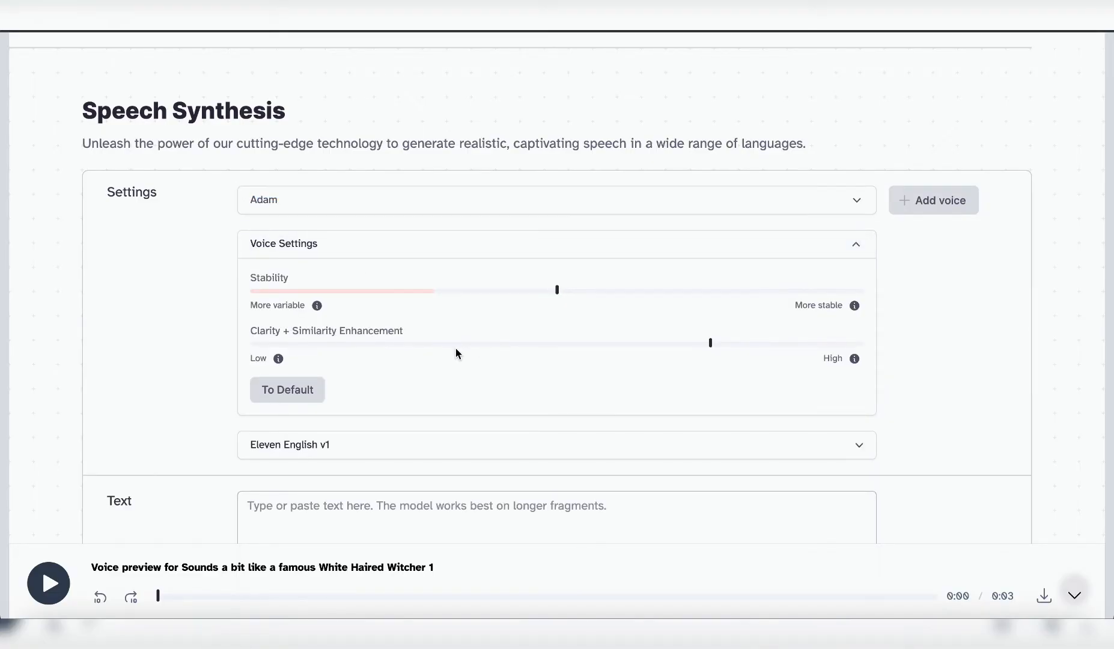
{"action": "left_click", "coordinate": [385, 244]}
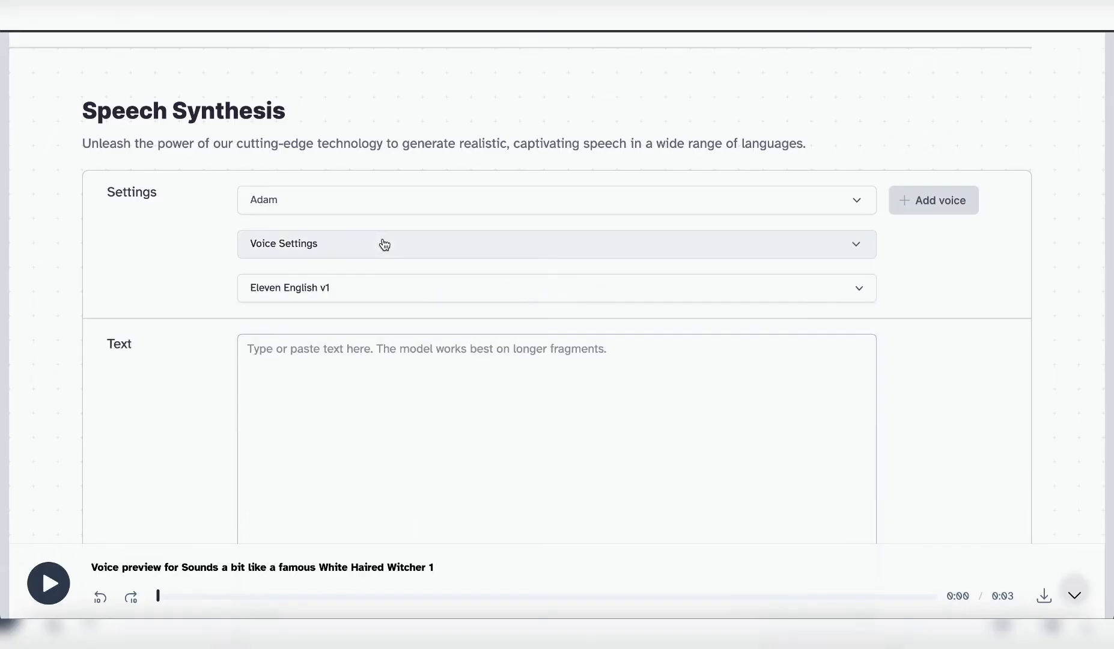
{"action": "left_click", "coordinate": [426, 295]}
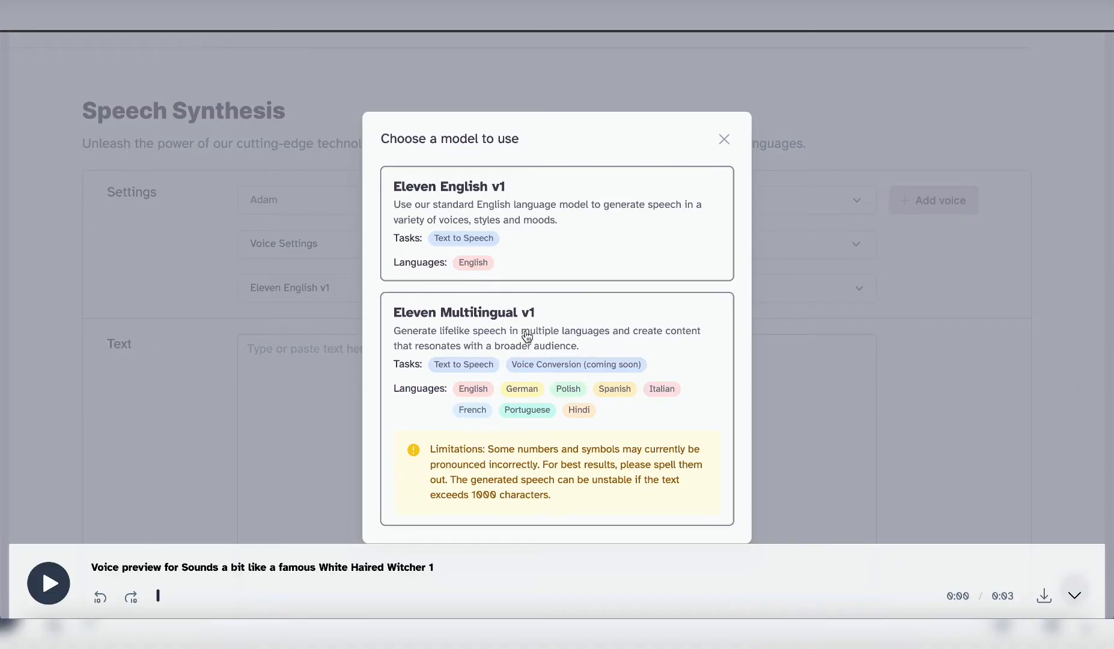
{"action": "left_click", "coordinate": [576, 329]}
Enter the French text beginning "Bonjour à tous et bienvenue pour cette nouvelle vidéo du labo des réseaux" about Eleven Lab voice cloning and generate the speech.
{"action": "left_click", "coordinate": [544, 340]}
{"action": "scroll", "coordinate": [545, 339], "scroll_direction": "down", "scroll_amount": 2}
{"action": "type", "text": "Bonjour à tous et bienvenue pour cette nouvelle vidéo du labo des réseaux, on va parler aujourd'hui de Eleven Lab, le synthétiseur de v"}
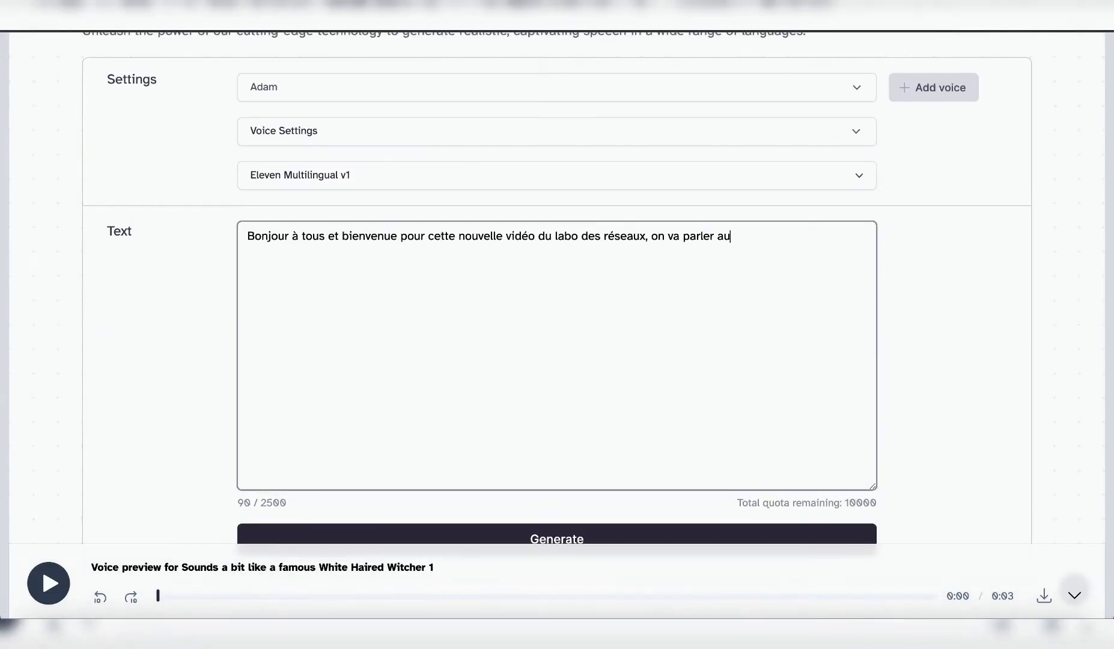
{"action": "type", "text": "oix IA, qui te permet également de cloner des voix !"}
{"action": "scroll", "coordinate": [441, 420], "scroll_direction": "down", "scroll_amount": 1}
{"action": "left_click", "coordinate": [440, 470]}
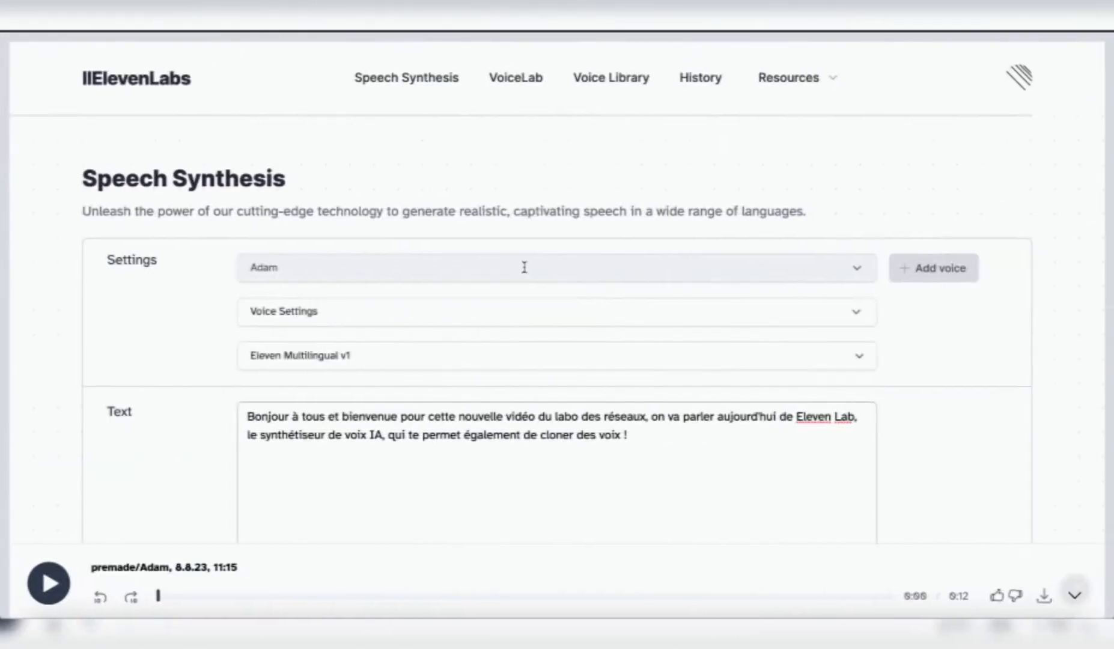
Change the voice to Bella and generate the same French text again.
{"action": "left_click", "coordinate": [525, 267]}
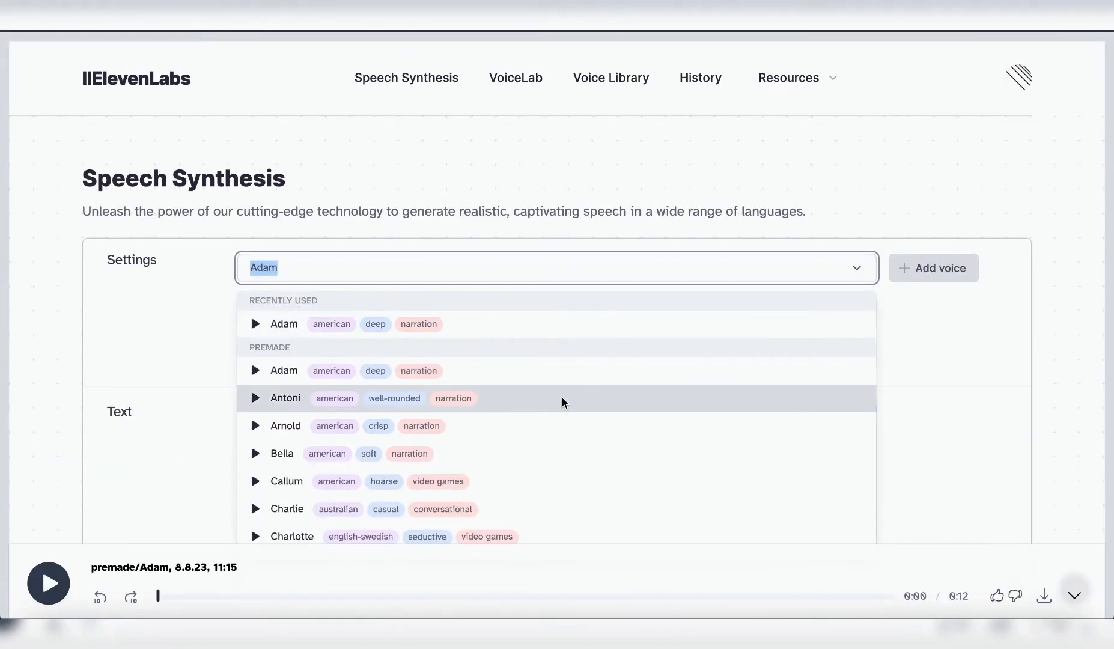
{"action": "scroll", "coordinate": [562, 398], "scroll_direction": "down", "scroll_amount": 1}
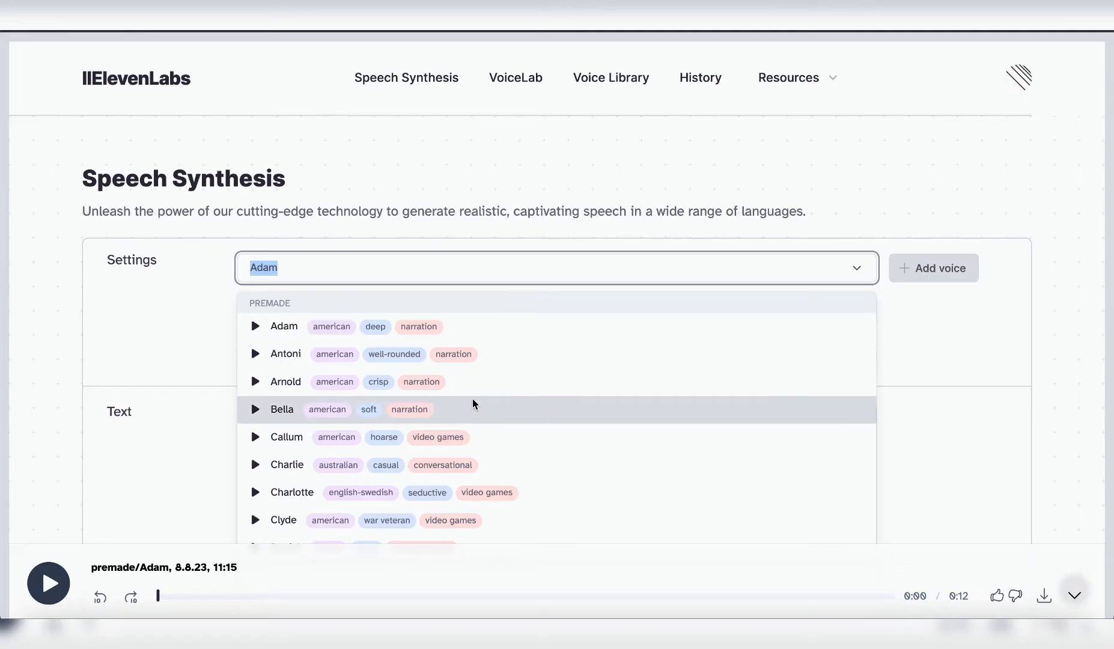
{"action": "left_click", "coordinate": [488, 410]}
{"action": "scroll", "coordinate": [633, 387], "scroll_direction": "down", "scroll_amount": 5}
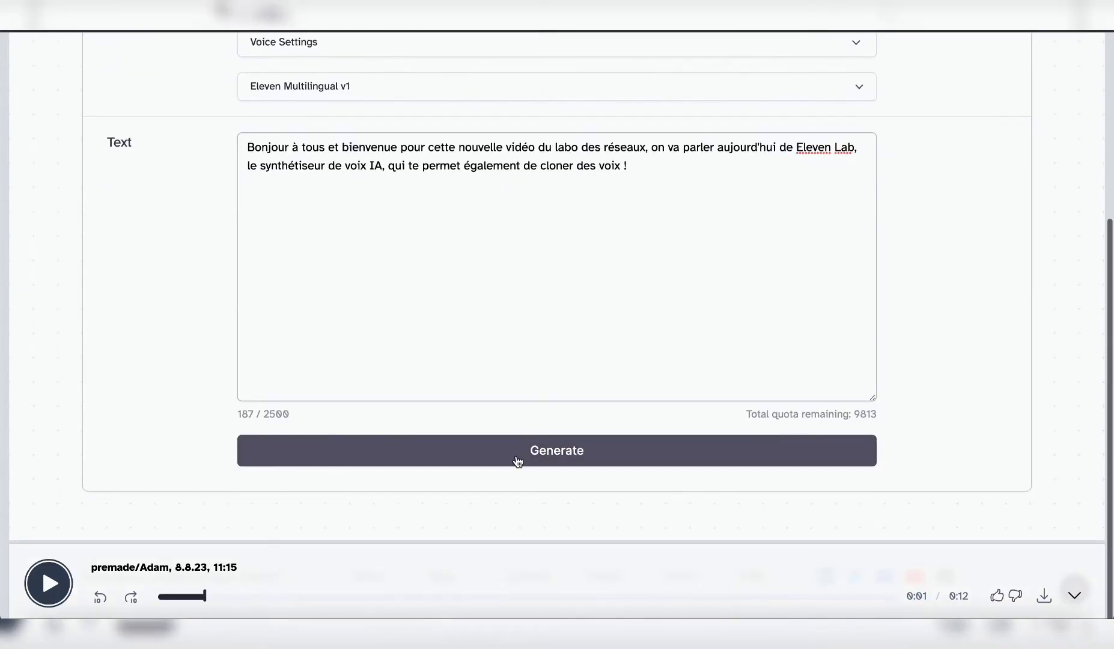
{"action": "left_click", "coordinate": [520, 455]}
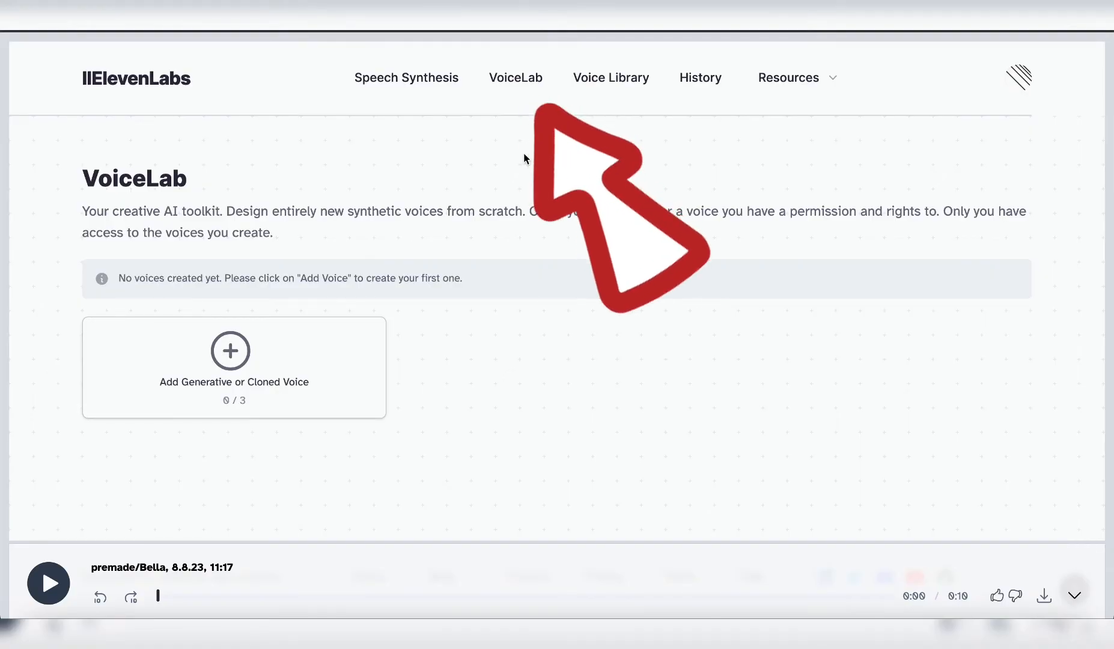
Start a new Voice Design voice with gender Male, age Old and accent British.
{"action": "left_click", "coordinate": [332, 355]}
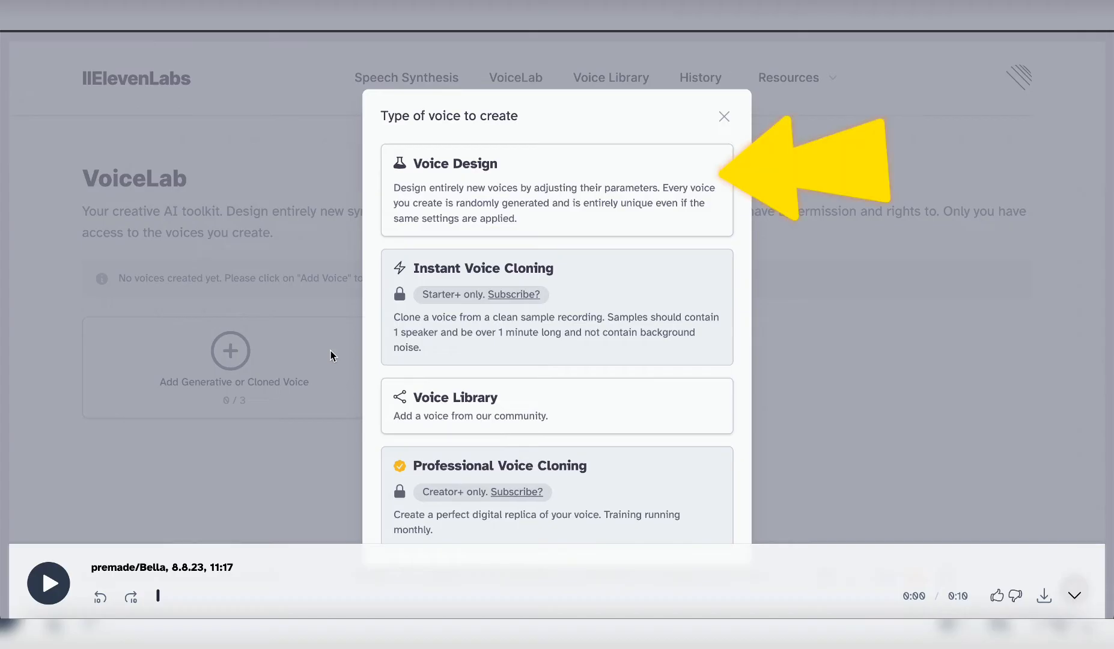
{"action": "left_click", "coordinate": [545, 202]}
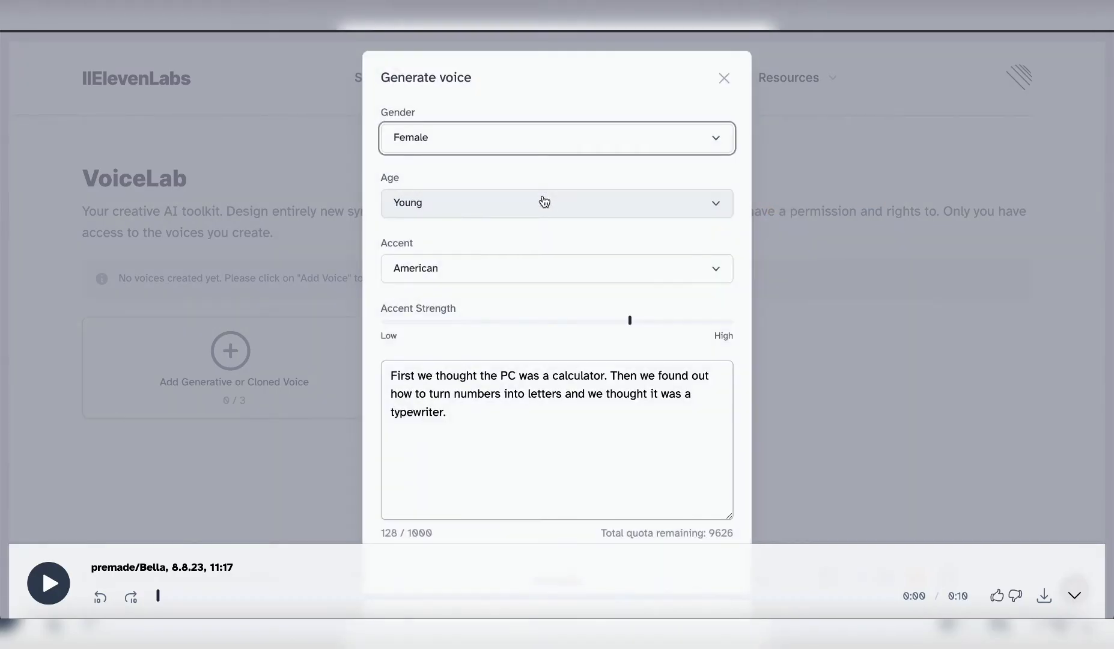
{"action": "left_click", "coordinate": [526, 141]}
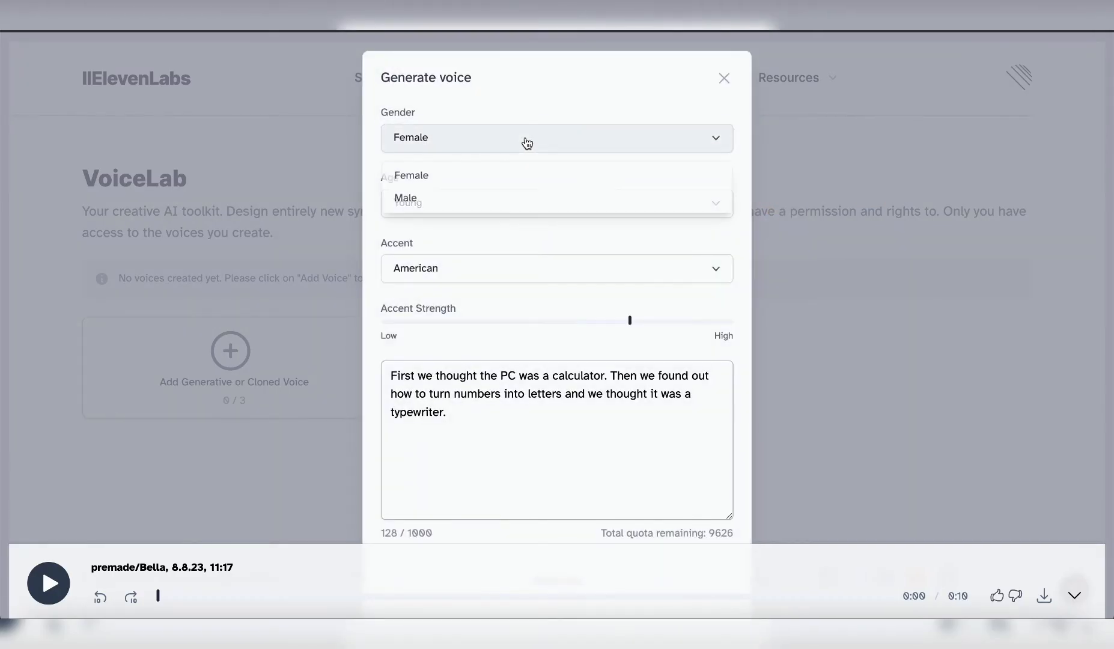
{"action": "left_click", "coordinate": [500, 198]}
{"action": "left_click", "coordinate": [527, 201]}
{"action": "left_click", "coordinate": [491, 285]}
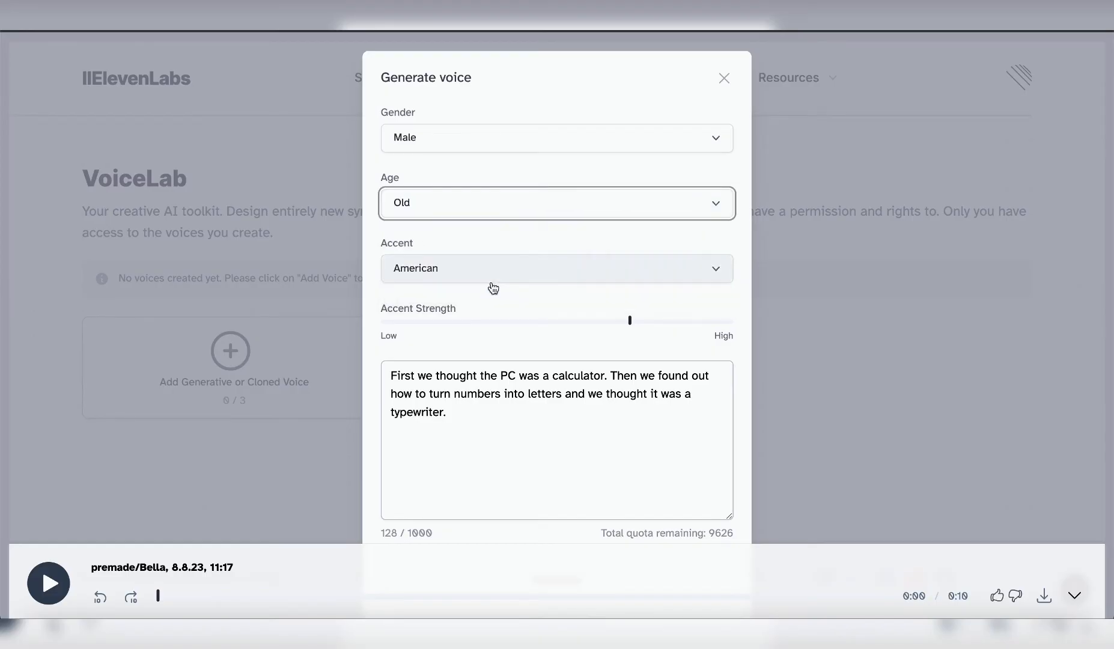
{"action": "left_click", "coordinate": [513, 276]}
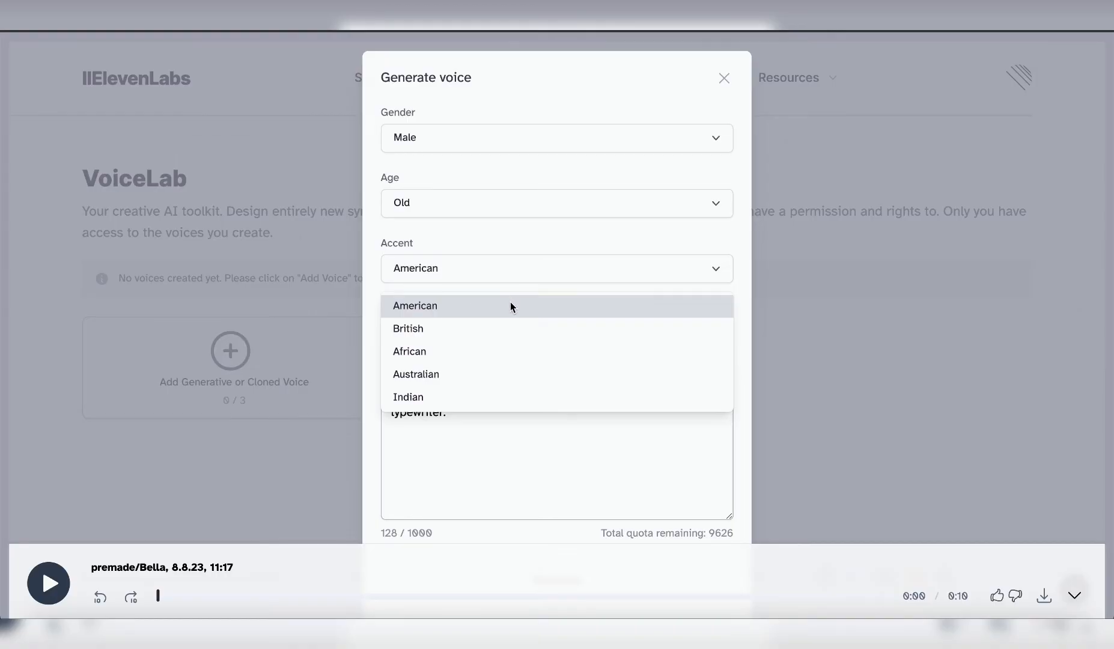
{"action": "left_click", "coordinate": [503, 329]}
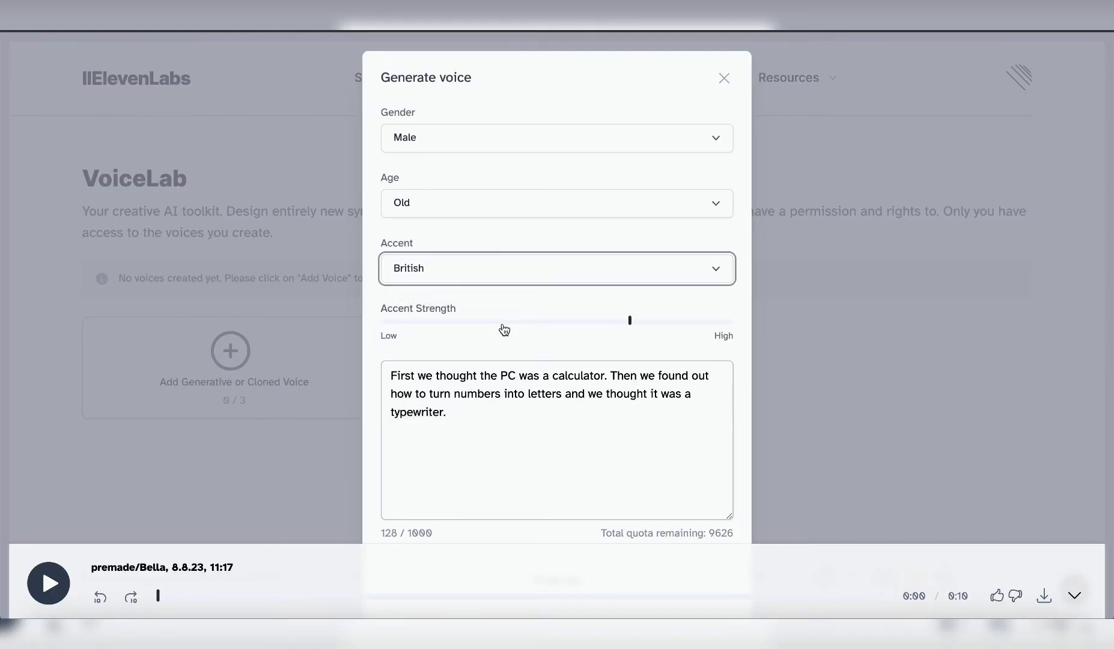
Fill in the French sample text from "Bonjour et bienvenue que puis-je faire pour vous ?" to "une voix pour vos vidéos ?" and generate the voice.
{"action": "type", "text": "Bonjour et bienvenue que puis-je faire pour vous ? dite mois la raison de votre venue ici"}
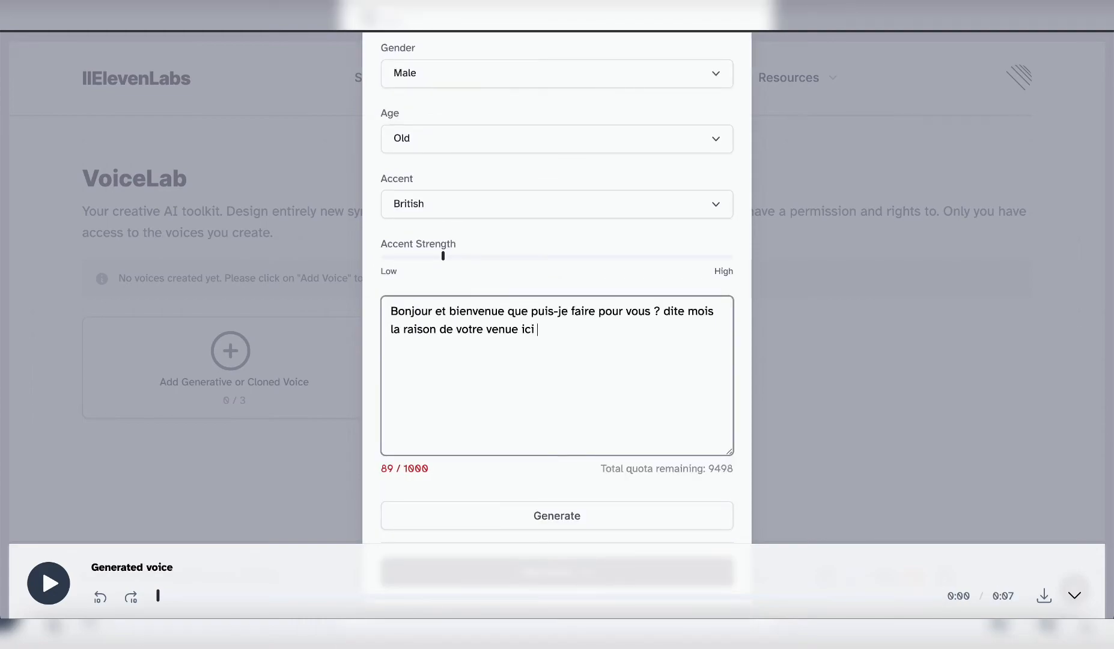
{"action": "type", "text": " ? Vous cherchez une solution pour enregistrer une voix pour vos vidéos ?"}
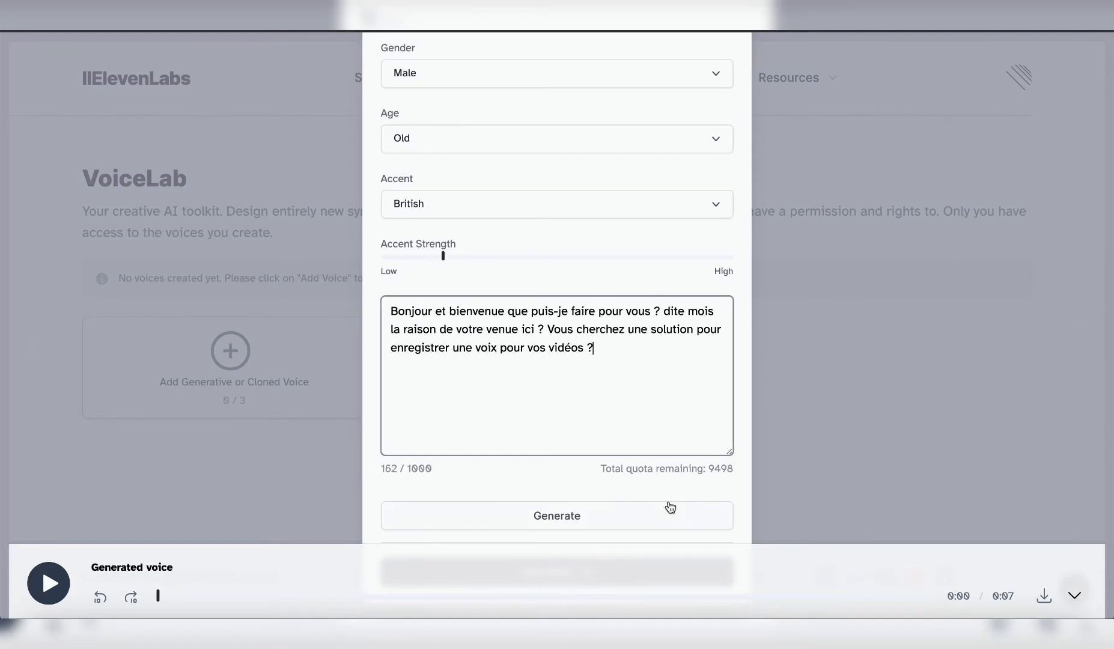
{"action": "left_click", "coordinate": [670, 507]}
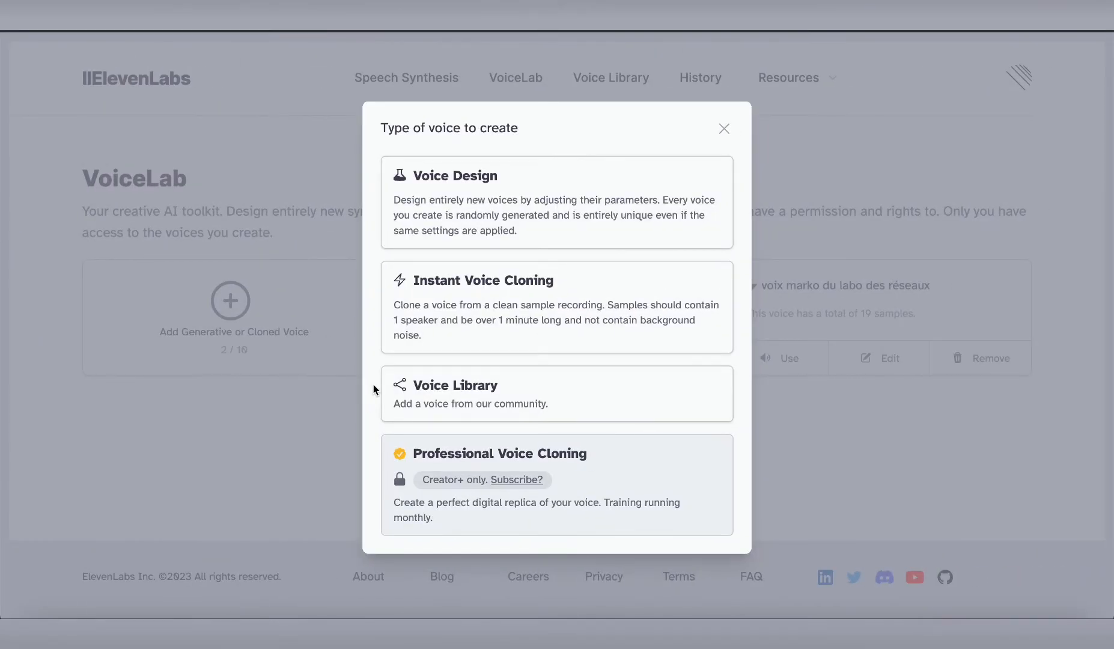
Browse the community voices in the Voice Library.
{"action": "left_click", "coordinate": [505, 402]}
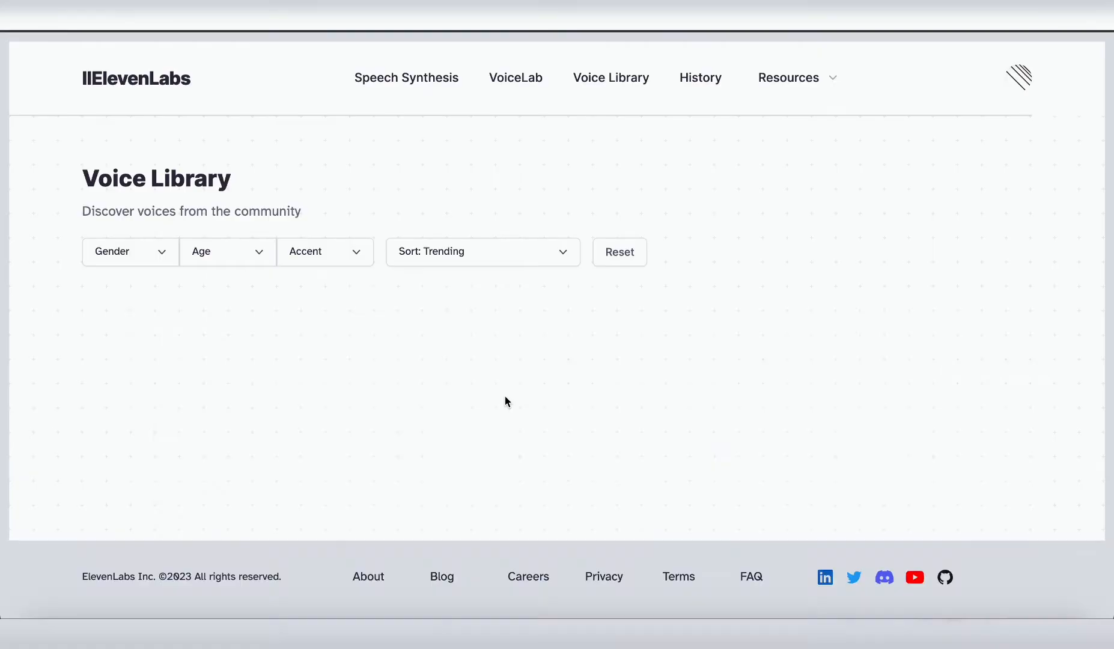
{"action": "scroll", "coordinate": [614, 350], "scroll_direction": "down", "scroll_amount": 1}
{"action": "scroll", "coordinate": [614, 349], "scroll_direction": "down", "scroll_amount": 2}
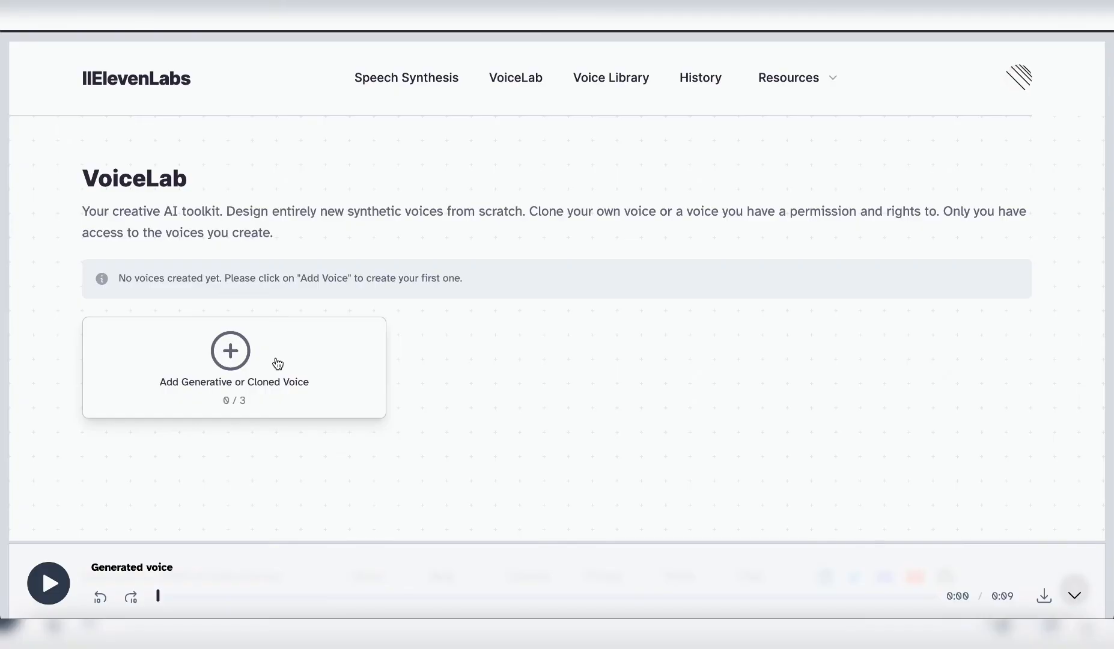
Compare the subscription plans required for Instant Voice Cloning and subscribe to the Starter plan.
{"action": "left_click", "coordinate": [277, 363]}
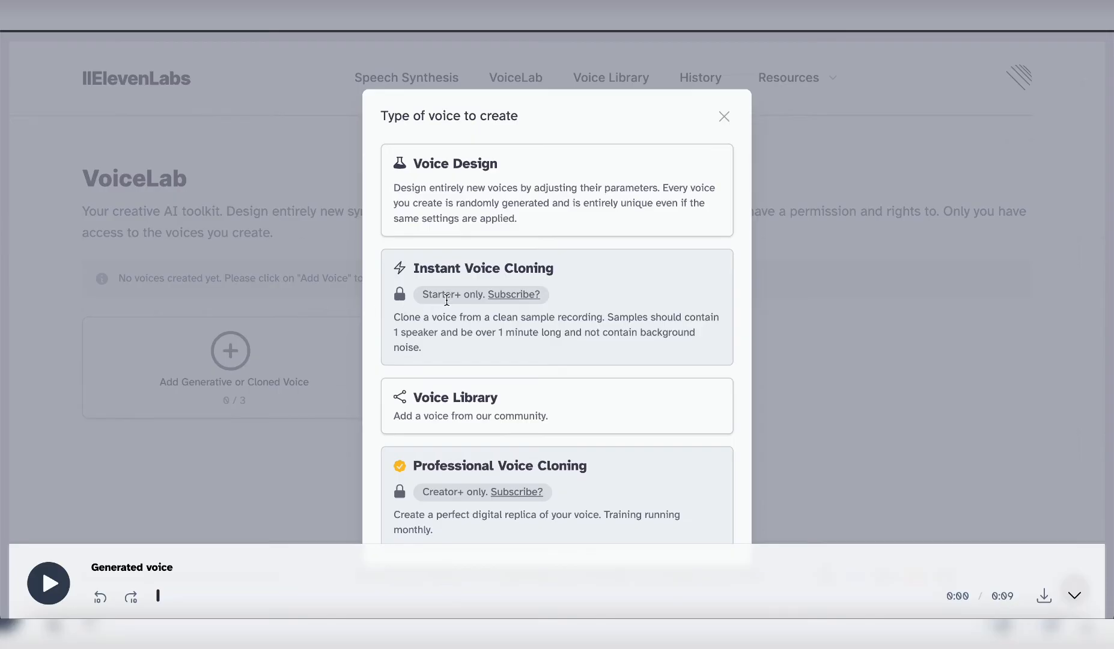
{"action": "left_click", "coordinate": [526, 302]}
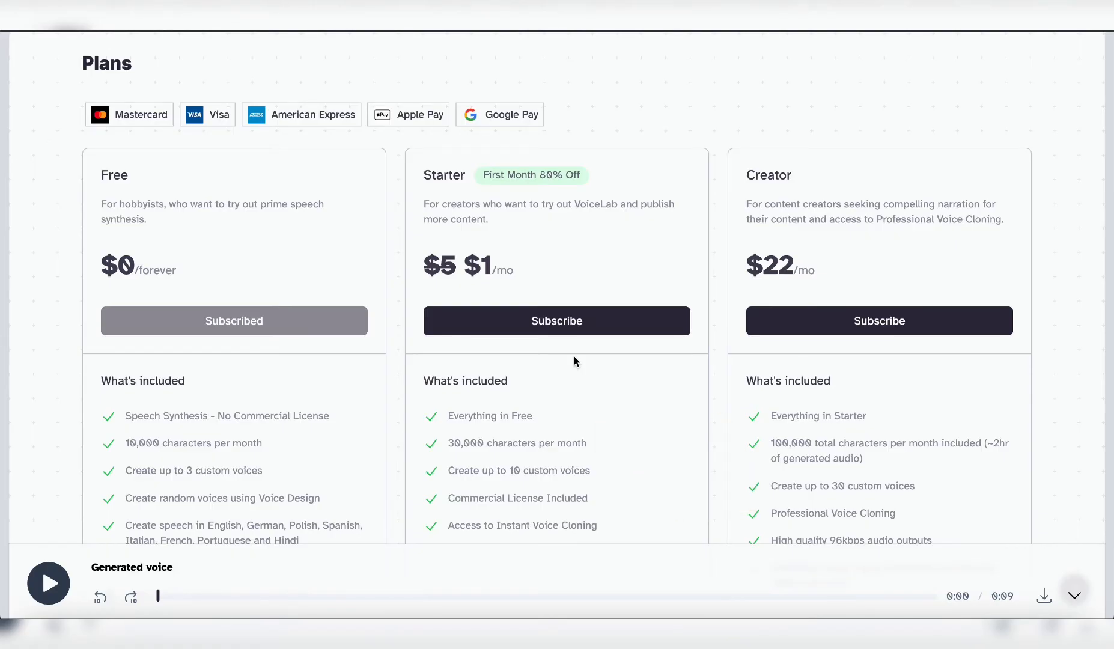
{"action": "scroll", "coordinate": [575, 358], "scroll_direction": "down", "scroll_amount": 1}
{"action": "scroll", "coordinate": [574, 357], "scroll_direction": "down", "scroll_amount": 1}
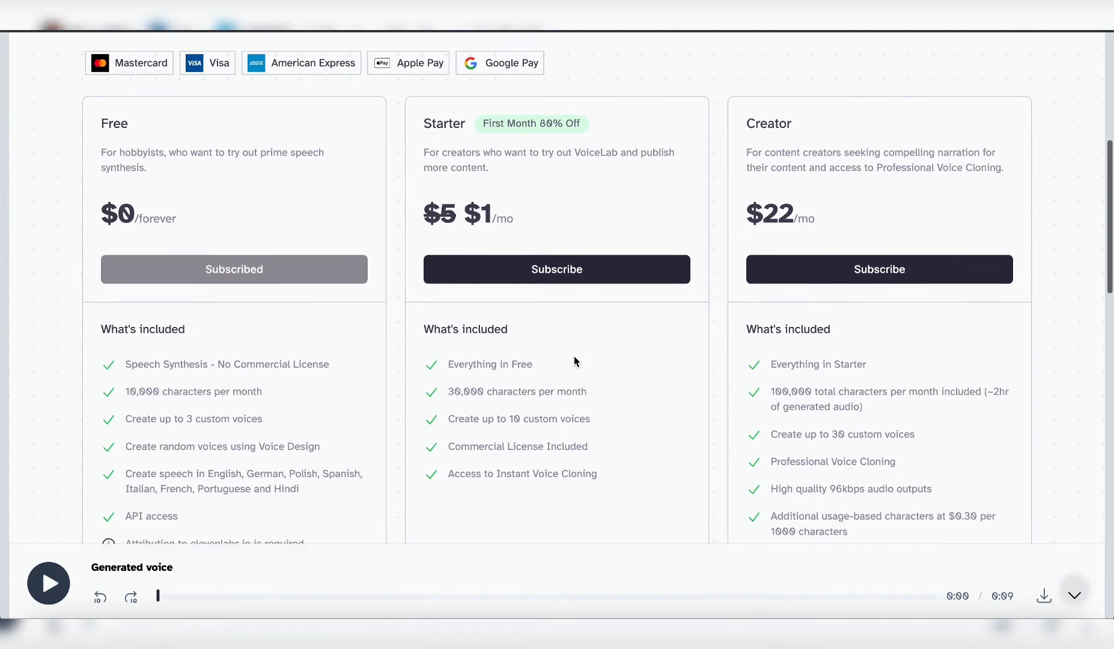
{"action": "scroll", "coordinate": [574, 361], "scroll_direction": "down", "scroll_amount": 1}
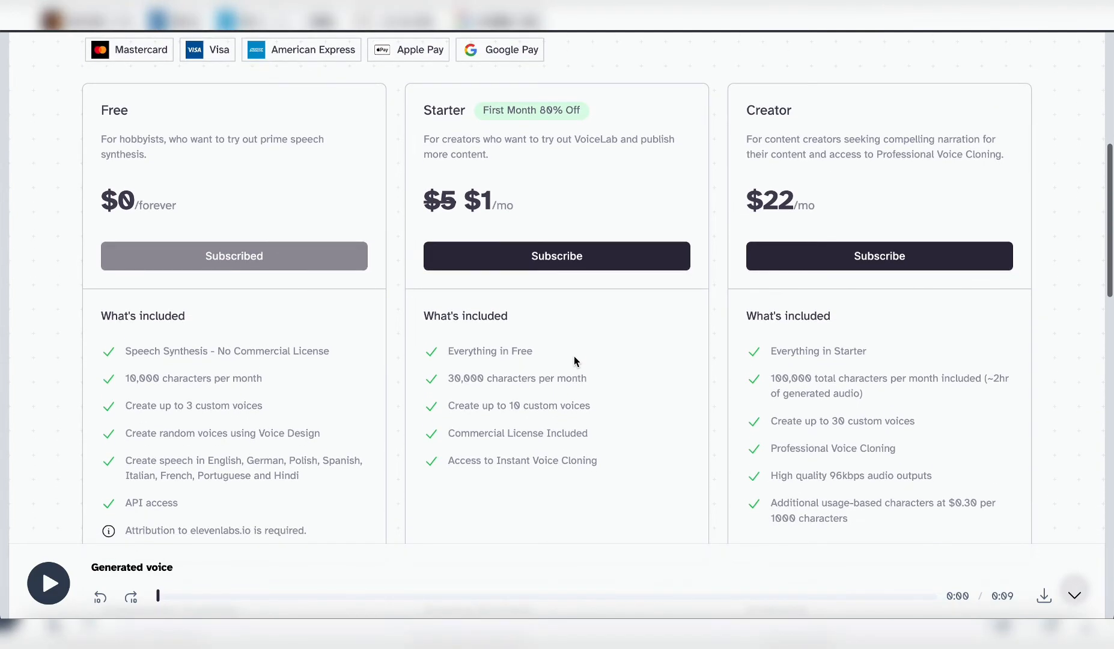
{"action": "scroll", "coordinate": [574, 357], "scroll_direction": "up", "scroll_amount": 1}
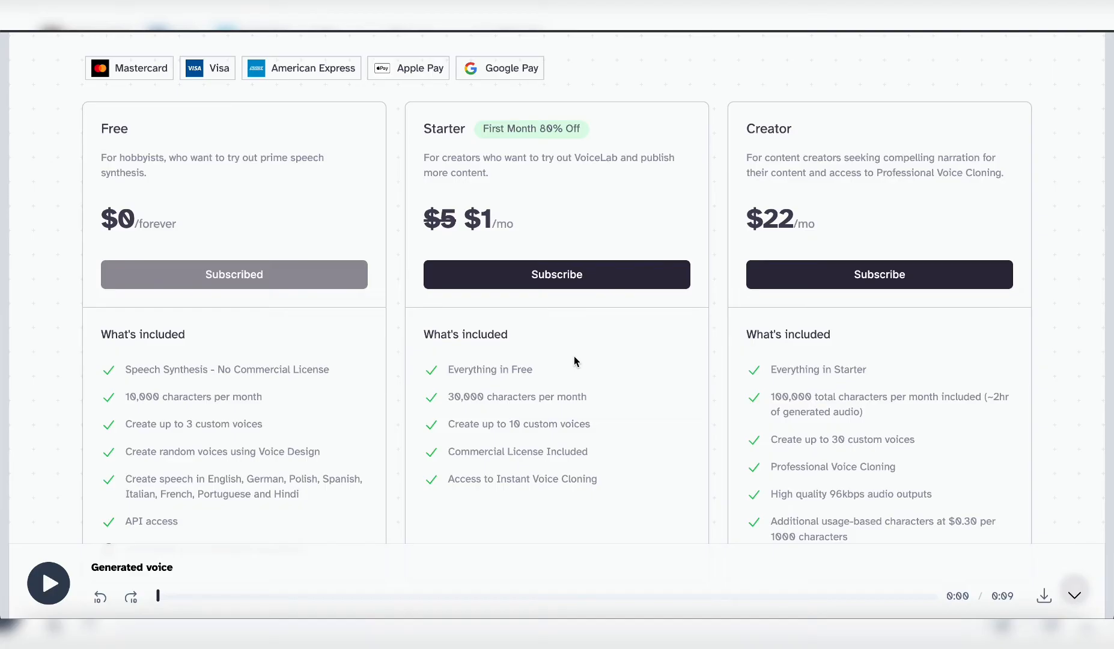
{"action": "left_click", "coordinate": [573, 283]}
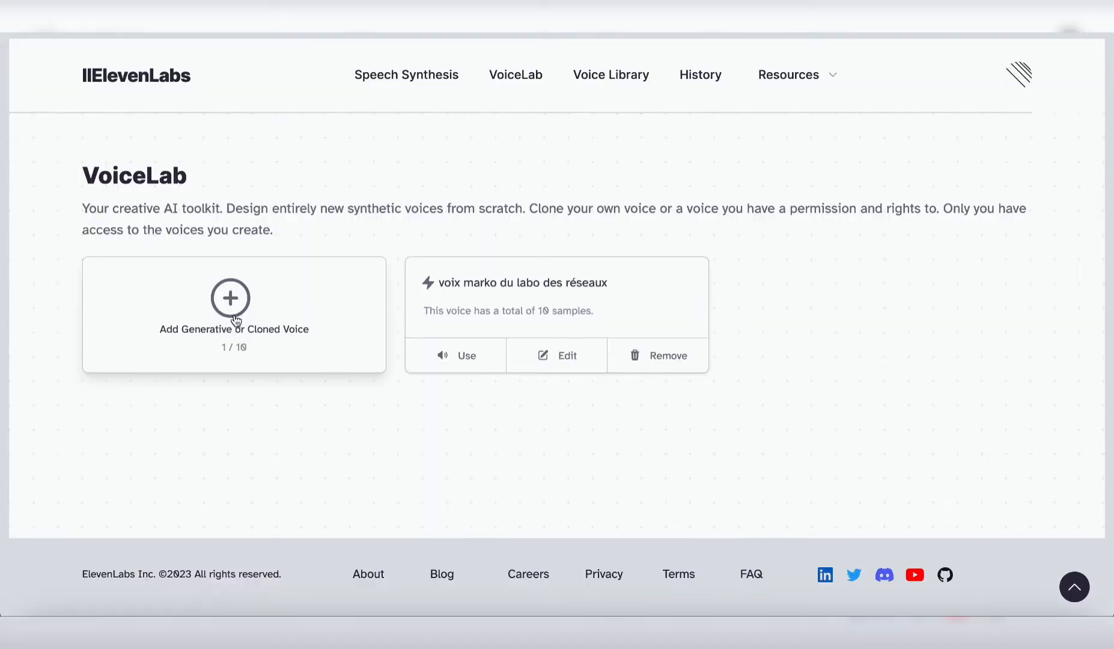
Add a new Instant Voice Cloning voice and name it "Michou test".
{"action": "left_click", "coordinate": [233, 313]}
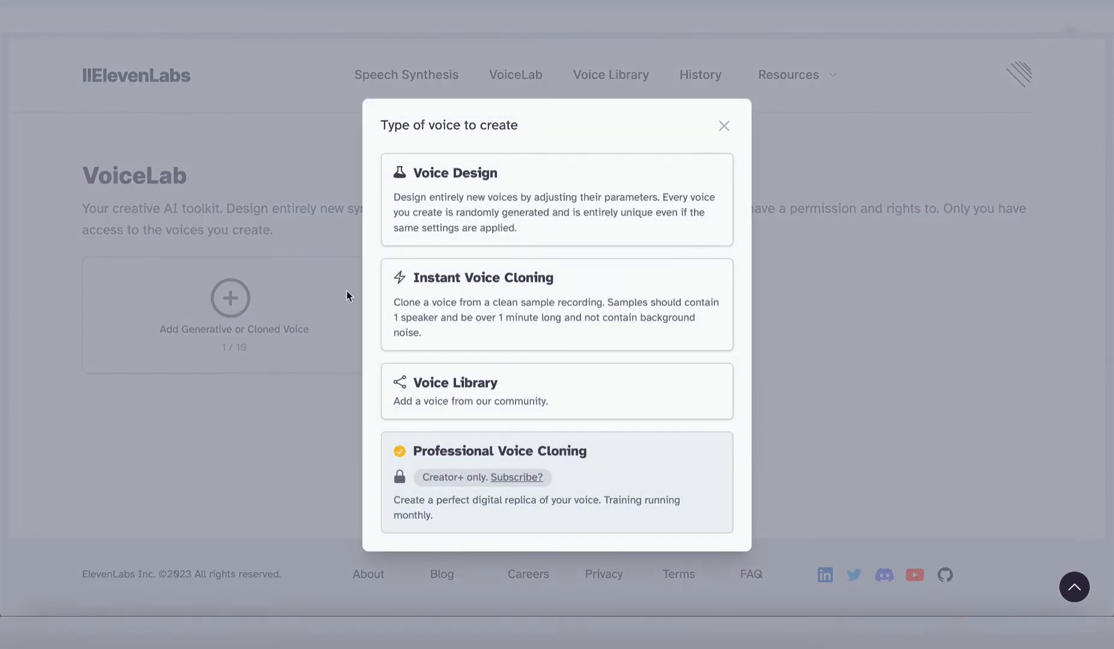
{"action": "left_click", "coordinate": [514, 304]}
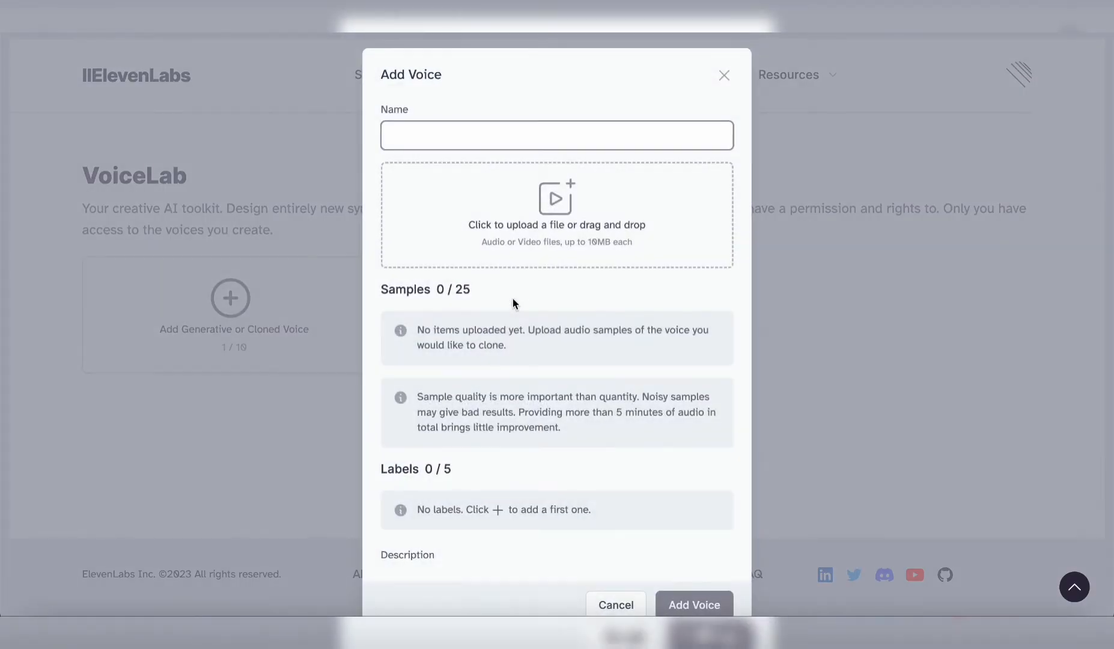
{"action": "type", "text": "Micho"}
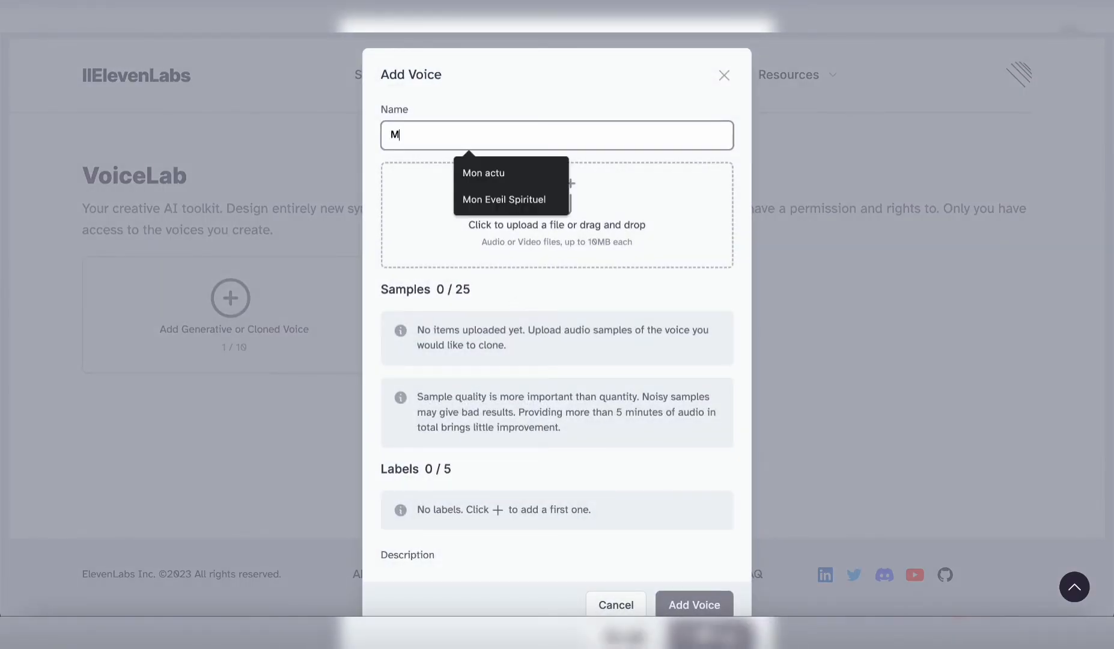
{"action": "type", "text": "u test"}
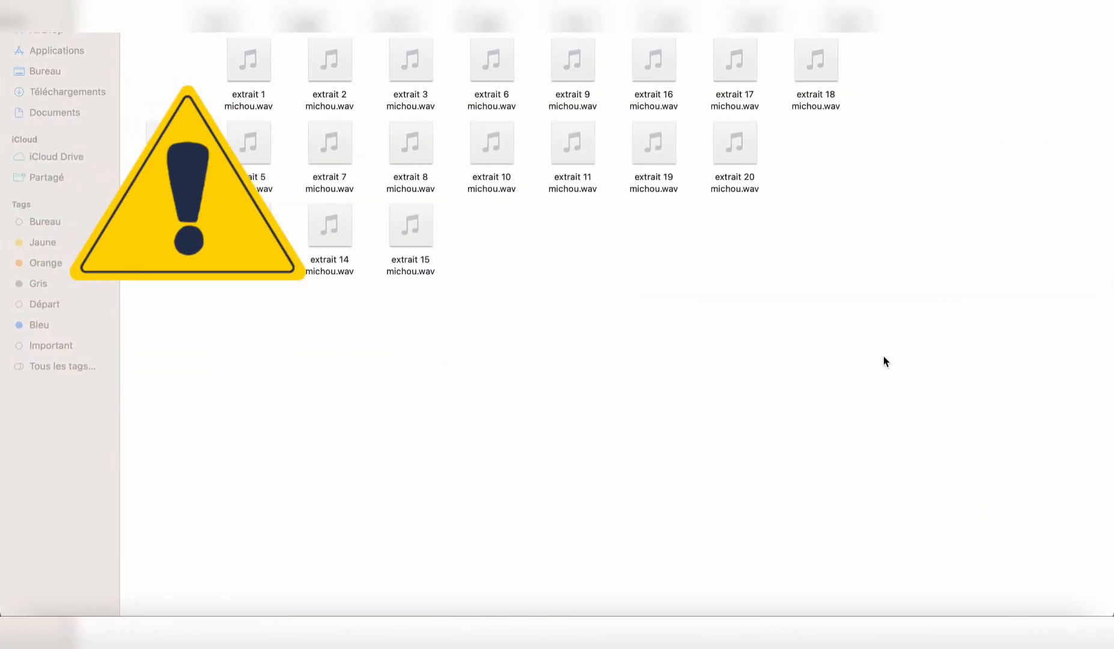
Upload all 20 "extrait michou.wav" audio files as samples for the new cloned voice.
{"action": "left_click_drag", "start_coordinate": [883, 356], "coordinate": [160, 84]}
{"action": "left_click_drag", "start_coordinate": [237, 68], "coordinate": [1, 193]}
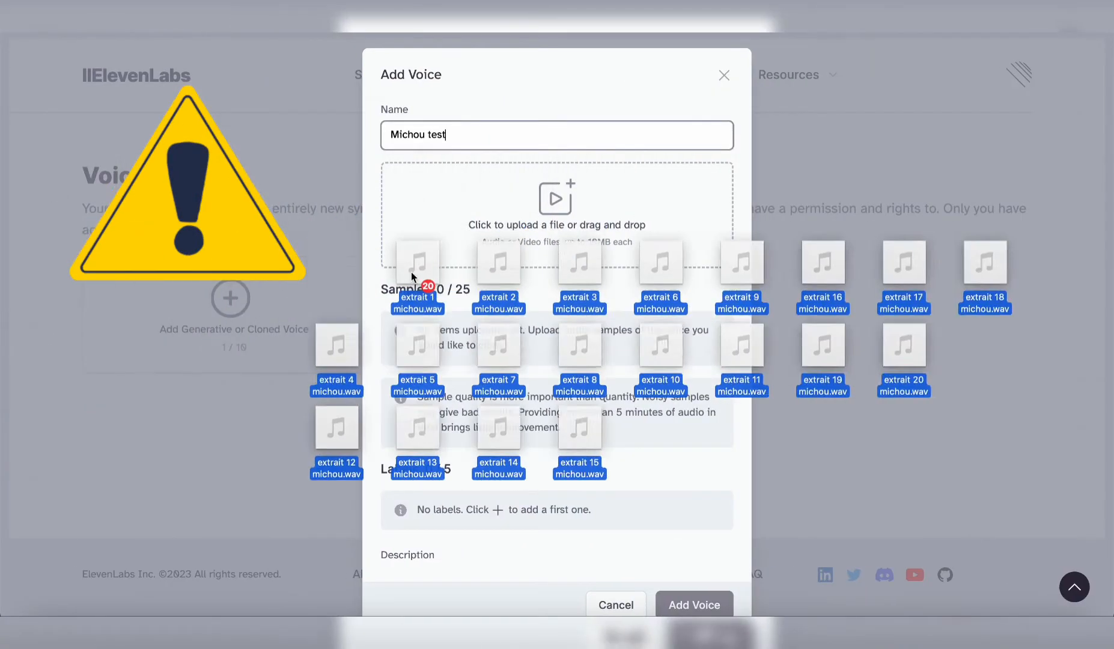
{"action": "left_click_drag", "start_coordinate": [416, 282], "coordinate": [421, 241]}
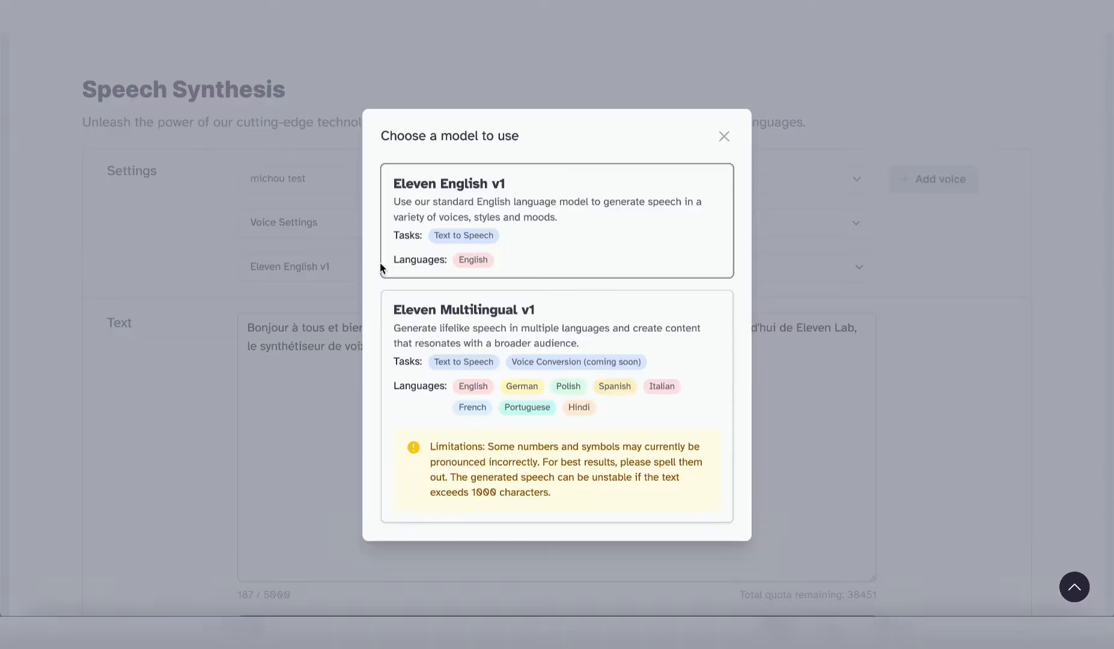
Set the speech model for the cloned michou test voice to Eleven Multilingual v1.
{"action": "left_click", "coordinate": [532, 465]}
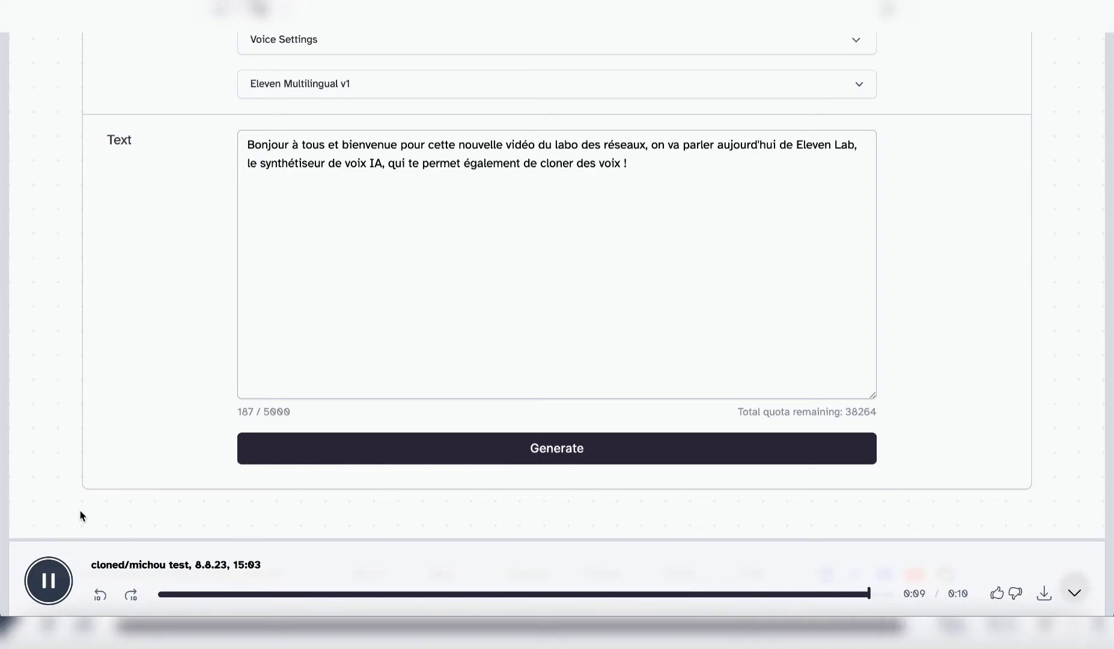
{"action": "scroll", "coordinate": [81, 517], "scroll_direction": "up", "scroll_amount": 2}
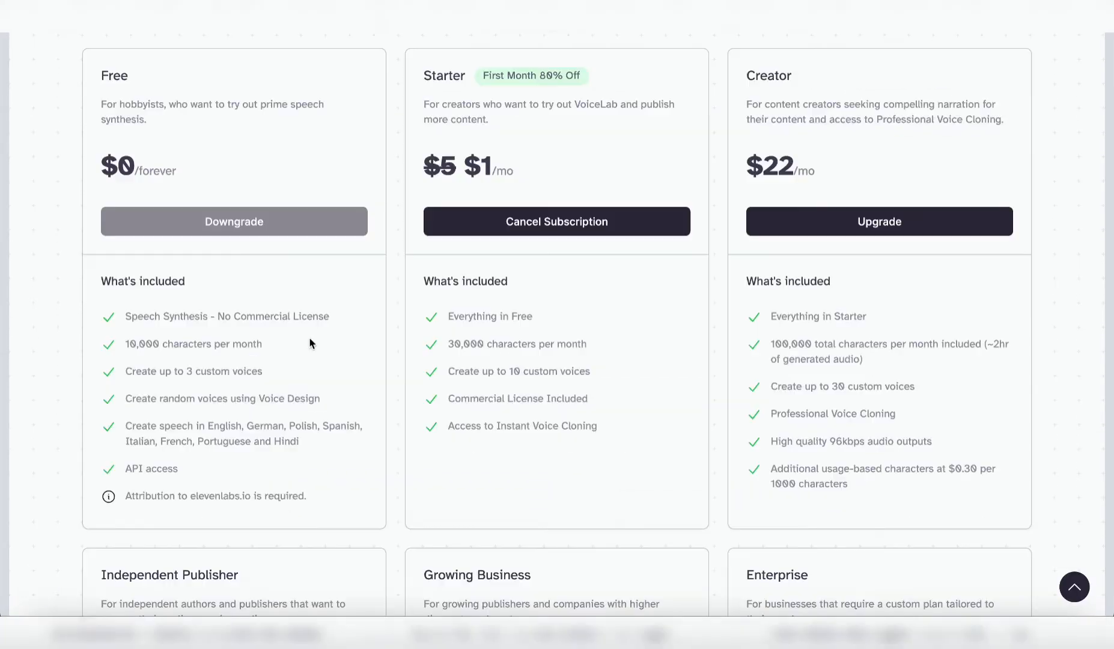